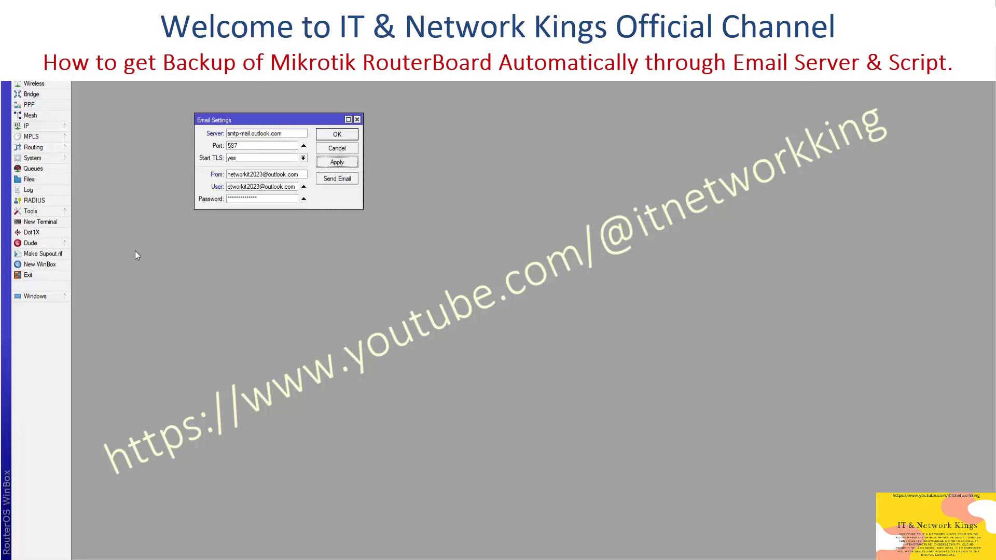
Open the router Log beside a new Terminal session
{"action": "left_click", "coordinate": [29, 190]}
{"action": "left_click", "coordinate": [40, 221]}
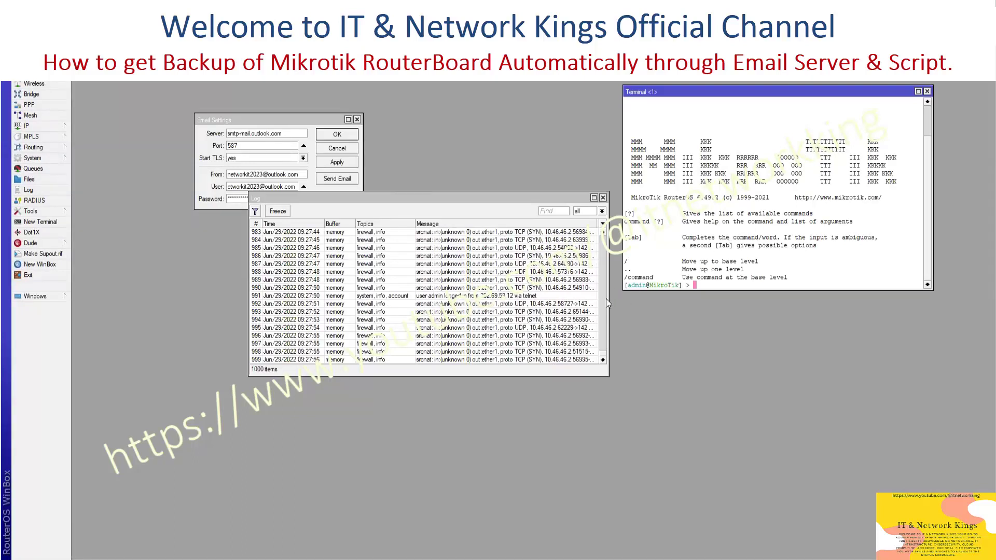
{"action": "left_click_drag", "start_coordinate": [607, 299], "coordinate": [618, 298]}
{"action": "left_click", "coordinate": [798, 237]}
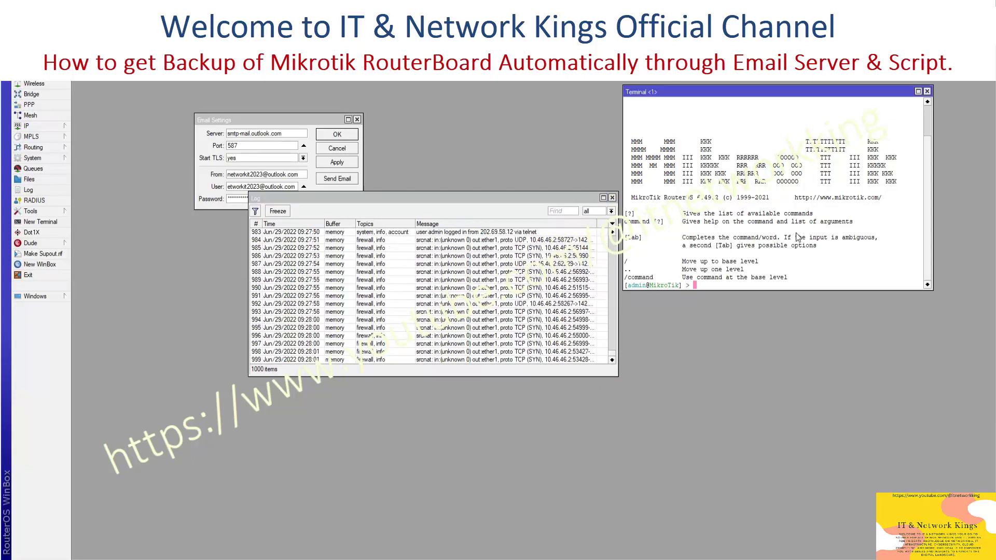
Send a test email to the Gmail address via /tool e-mail send in the terminal
{"action": "type", "text": "le"}
{"action": "key", "text": "BackSpace"}
{"action": "key", "text": "BackSpace"}
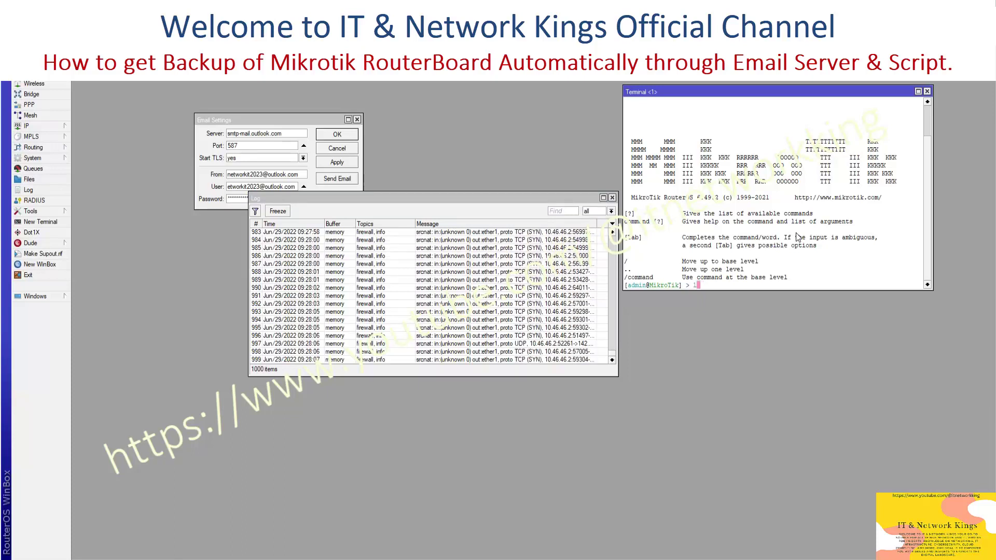
{"action": "type", "text": "tool"}
{"action": "key", "text": "Return"}
{"action": "type", "text": "e-m"}
{"action": "key", "text": "Return"}
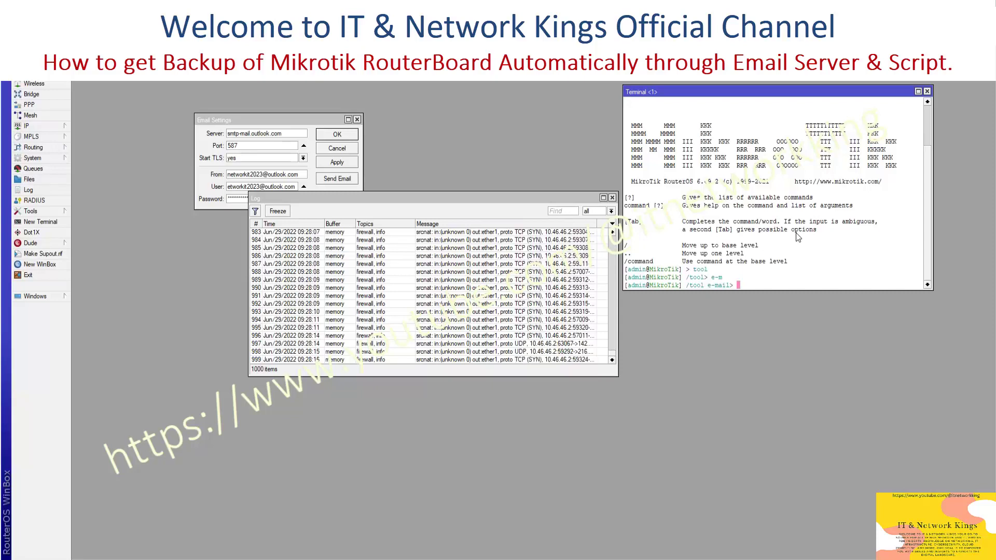
{"action": "type", "text": "send to="}
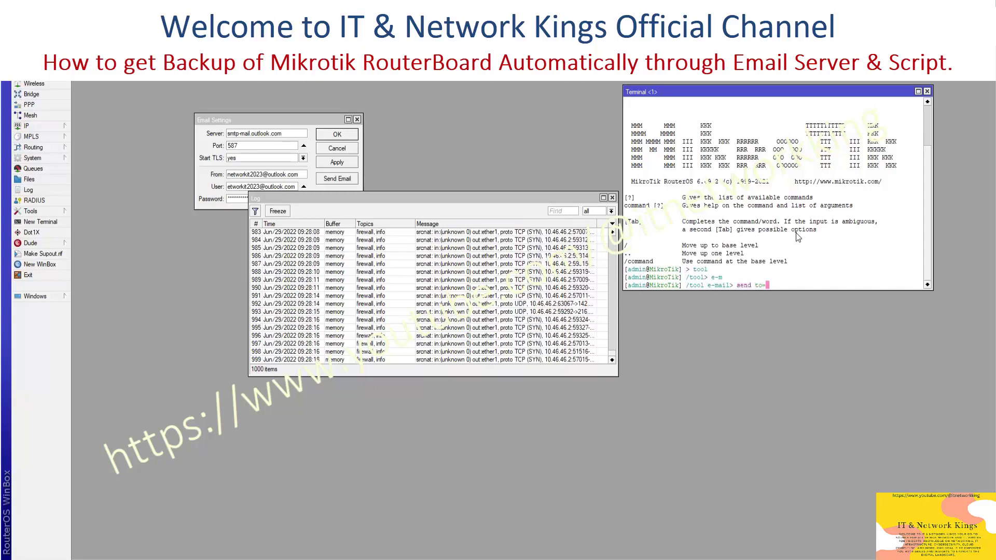
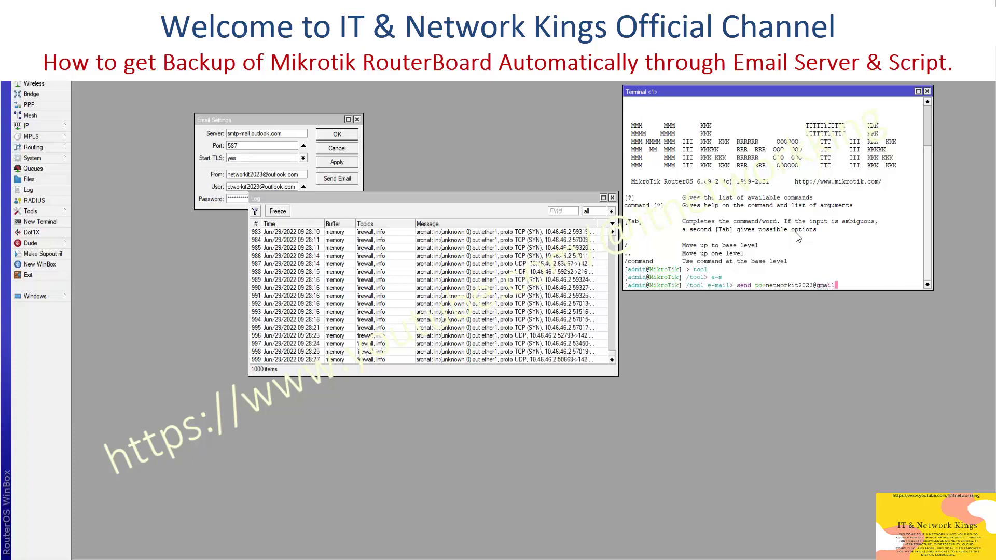
{"action": "key", "text": "Return"}
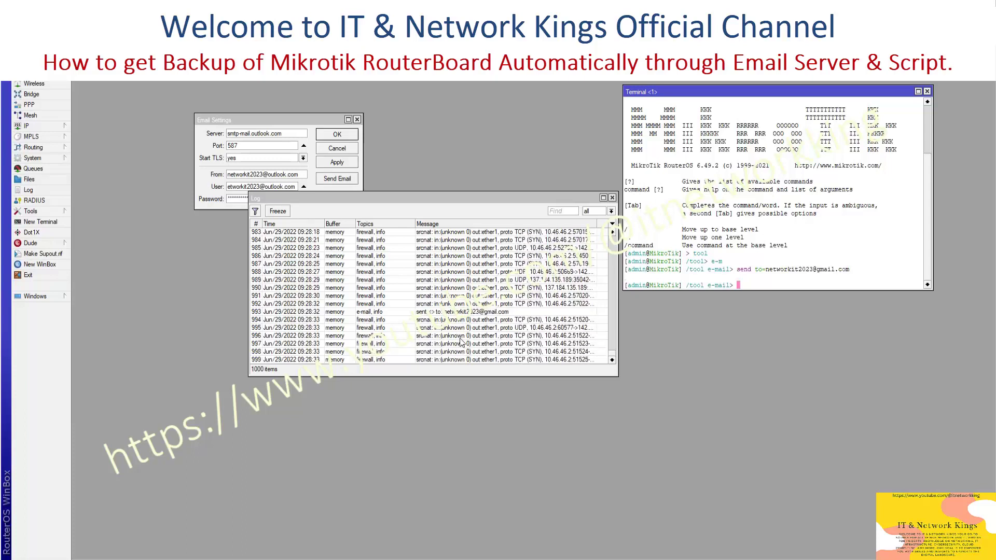
Select the Log's e-mail 'sent to' entry confirming the test message went out
{"action": "left_click", "coordinate": [463, 312]}
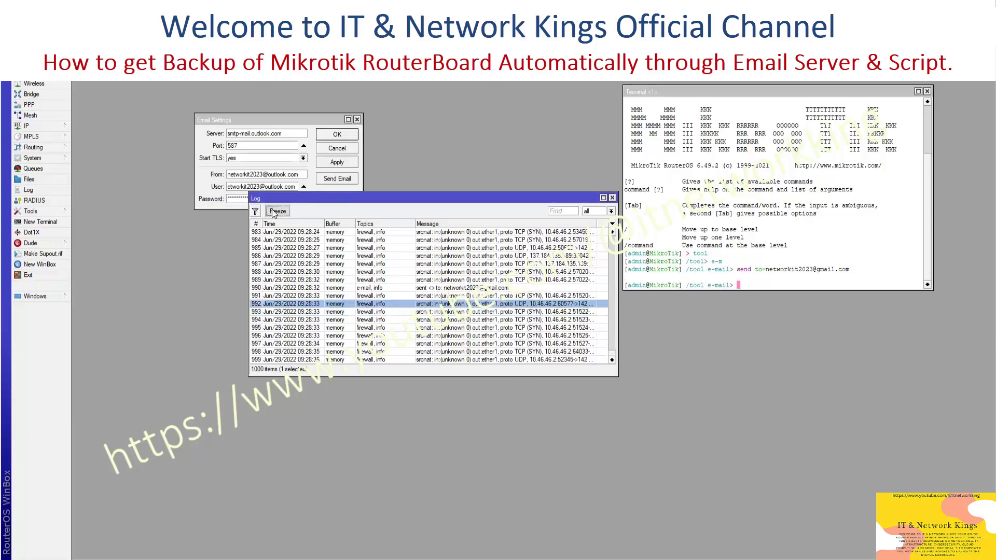
{"action": "left_click", "coordinate": [462, 289]}
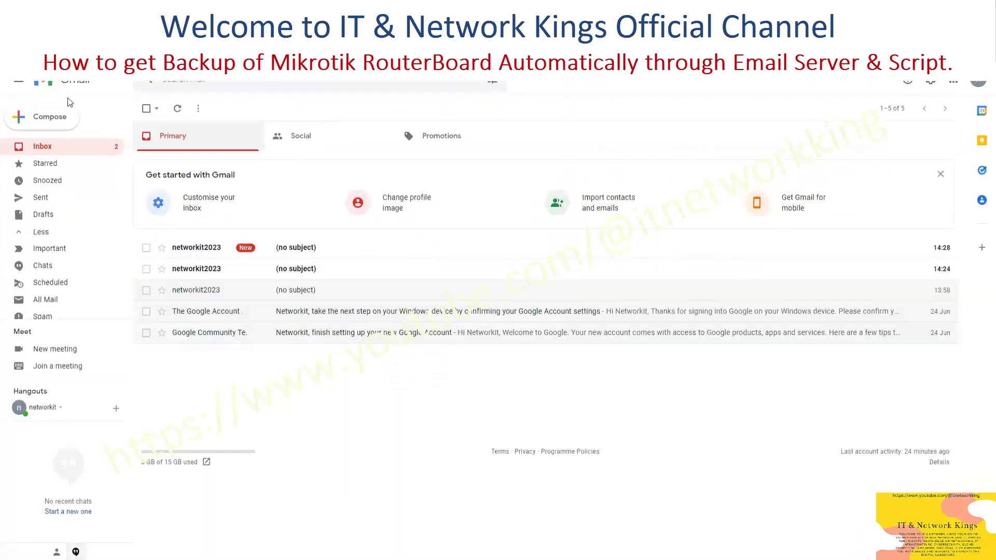
Open the newest no-subject email from the router's account in the Gmail inbox
{"action": "left_click", "coordinate": [257, 246]}
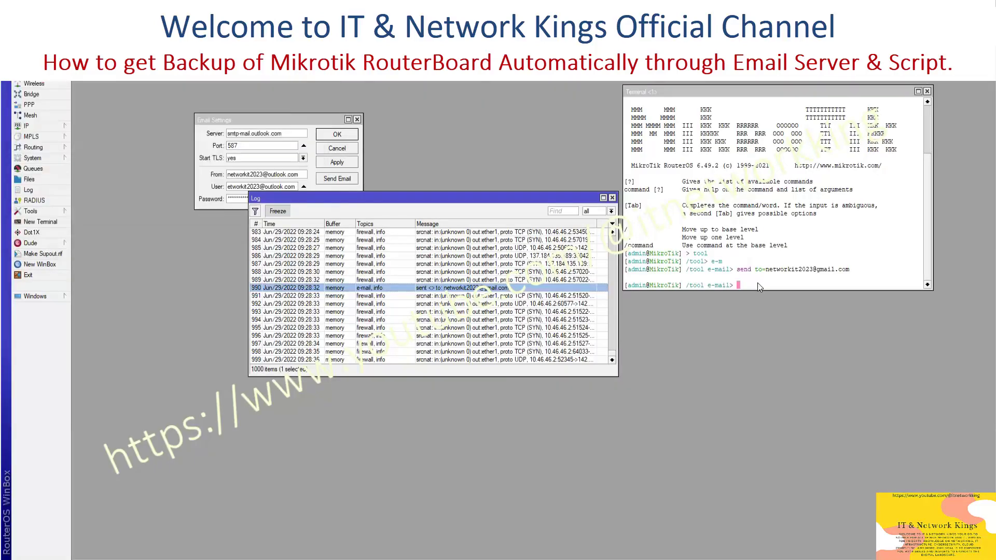
Enter the note 'lets add script for auto backup.' in the terminal
{"action": "left_click", "coordinate": [758, 282]}
{"action": "type", "text": "lets add script for auto backup."}
{"action": "key", "text": "Return"}
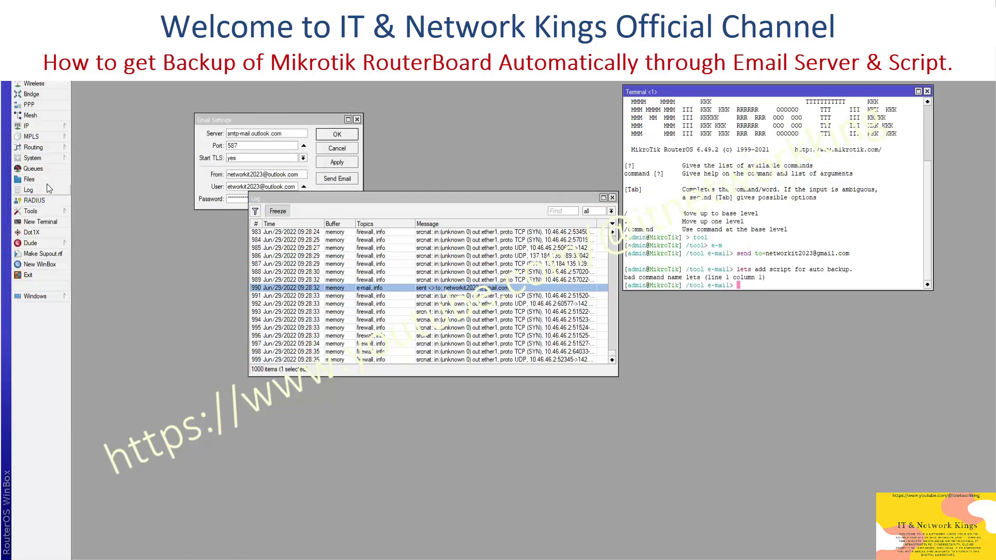
Create a new script under System > Scripts named RTR-Backup
{"action": "left_click", "coordinate": [43, 160]}
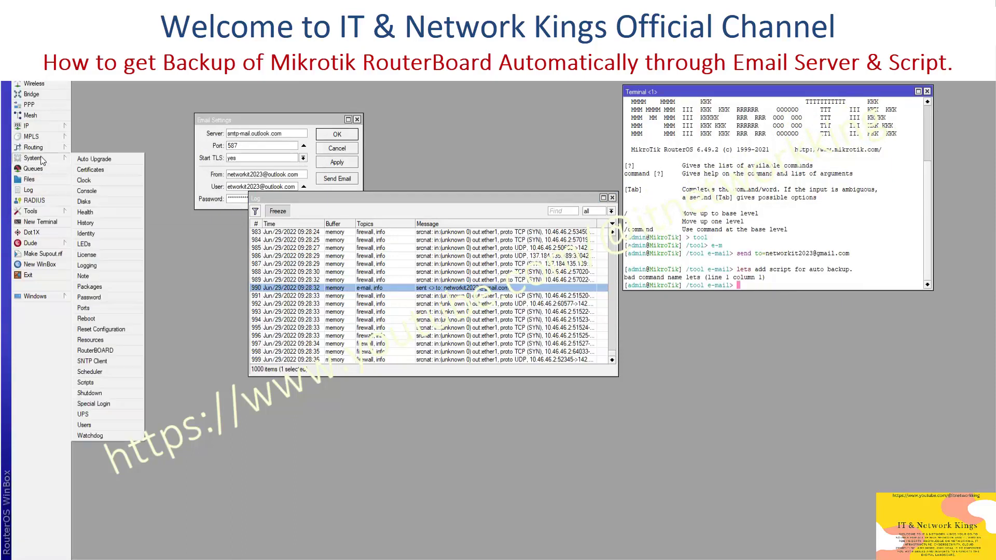
{"action": "left_click", "coordinate": [109, 380]}
{"action": "left_click_drag", "start_coordinate": [546, 209], "coordinate": [441, 157]}
{"action": "left_click", "coordinate": [337, 186]}
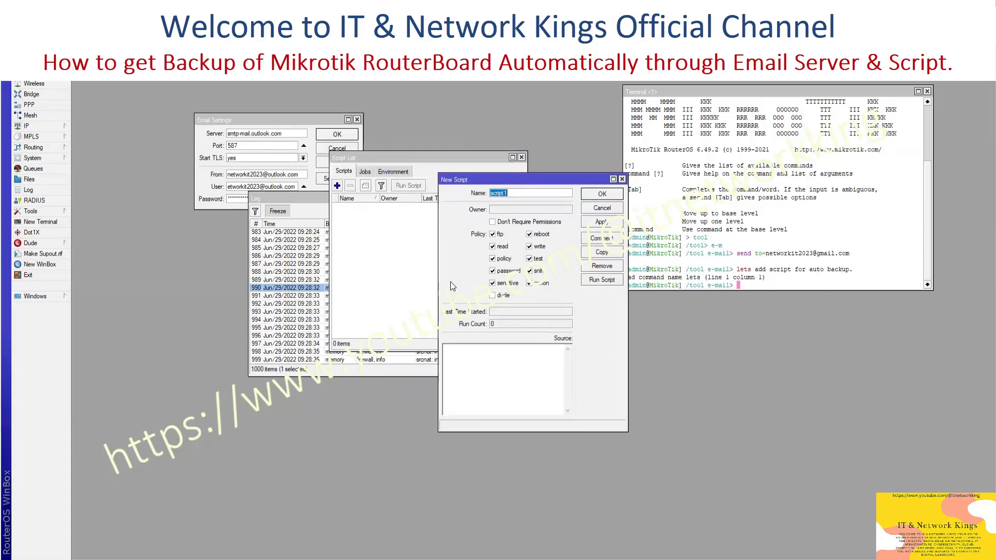
{"action": "type", "text": "B"}
{"action": "key", "text": "BackSpace"}
{"action": "type", "text": "RTR-Backup"}
Paste the config export and e-mail commands into the script Source and apply
{"action": "left_click", "coordinate": [518, 369]}
{"action": "key", "text": "ctrl+v"}
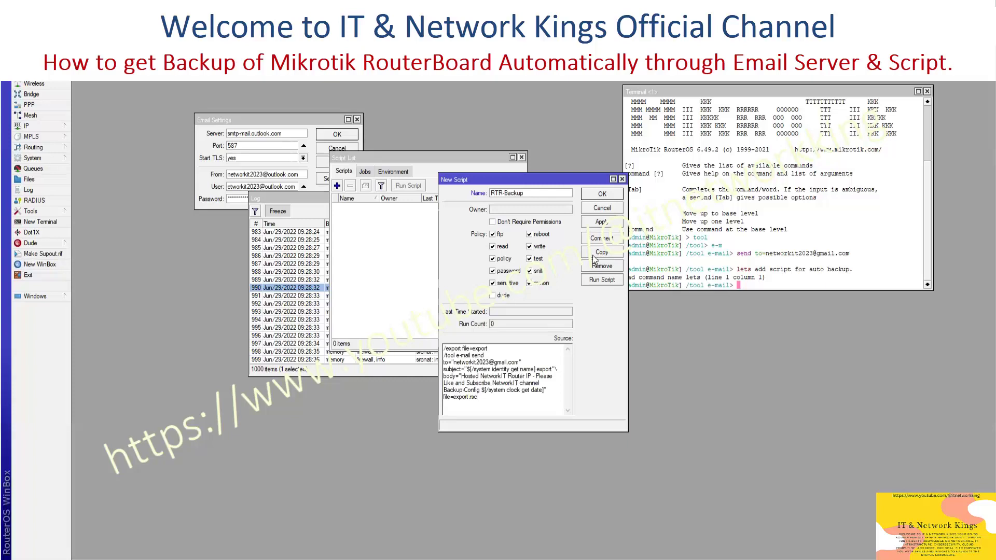
{"action": "left_click", "coordinate": [602, 223]}
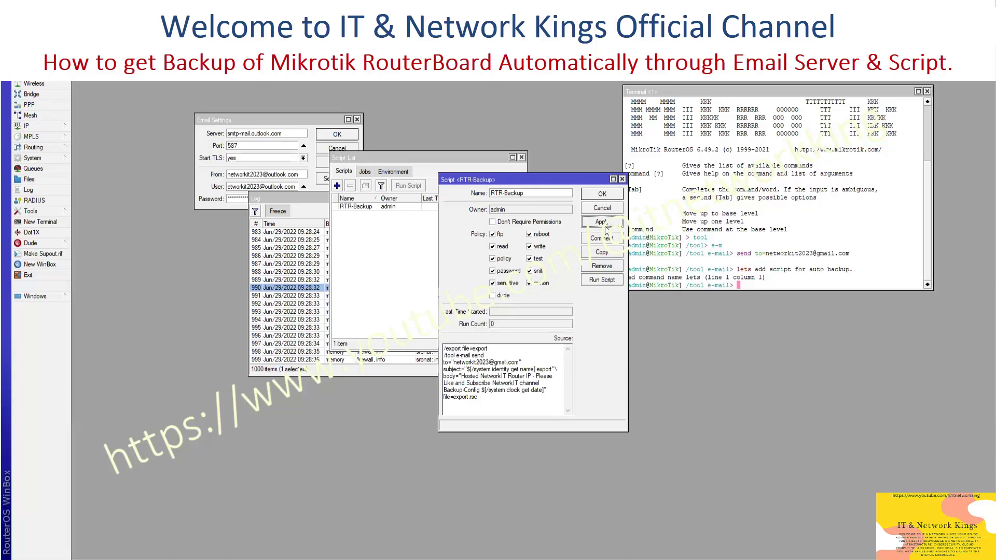
Run RTR-Backup twice, keeping the Log visible to confirm the backup emails sent
{"action": "left_click", "coordinate": [600, 281]}
{"action": "left_click", "coordinate": [301, 198]}
{"action": "left_click_drag", "start_coordinate": [300, 198], "coordinate": [122, 153]}
{"action": "left_click", "coordinate": [140, 173]}
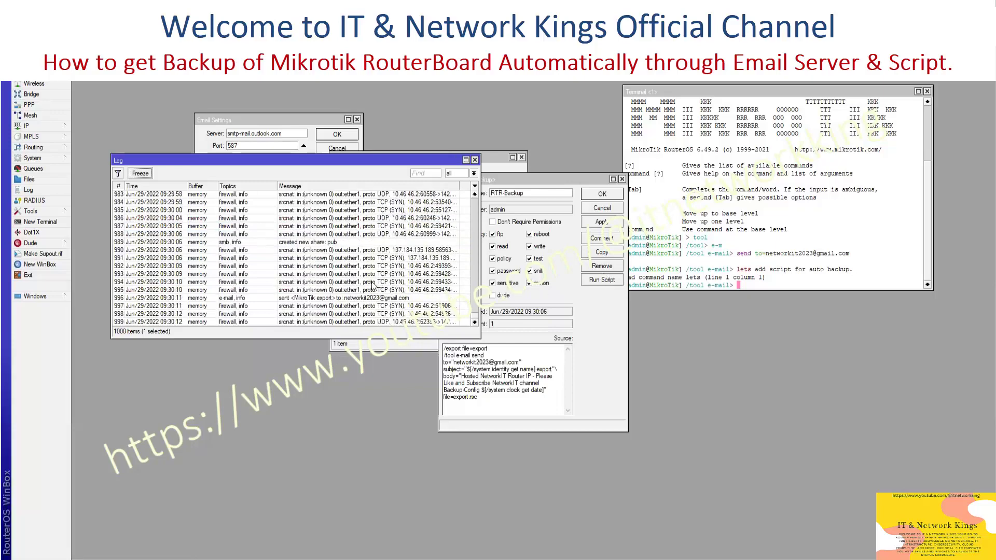
{"action": "left_click", "coordinate": [602, 280]}
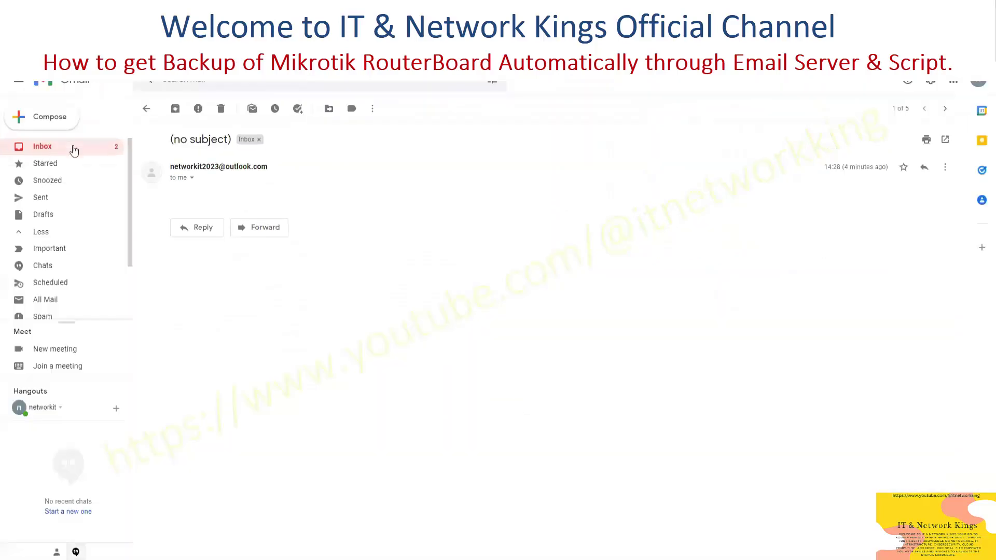
Check the MikroTik export email's export.rsc attachments in Gmail, then return to the inbox
{"action": "left_click", "coordinate": [73, 150]}
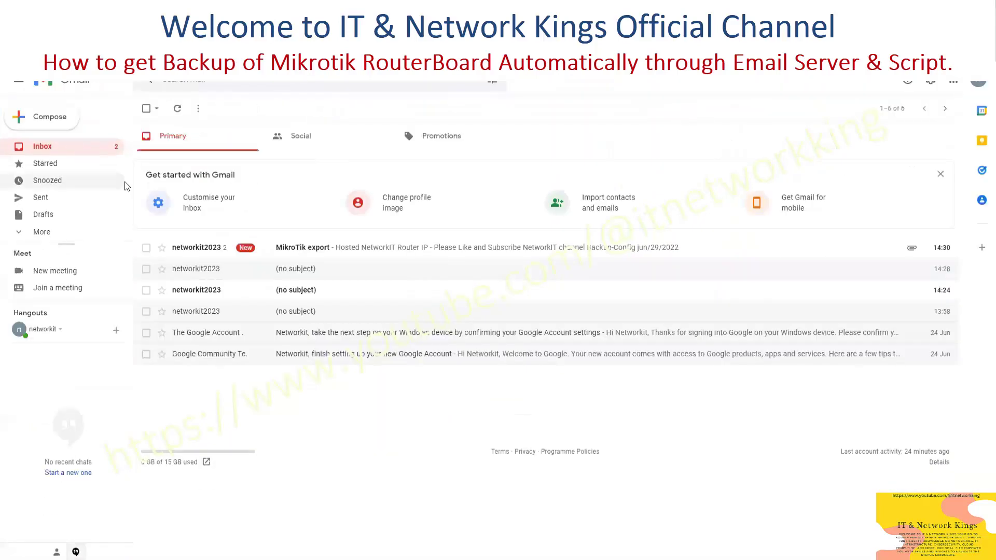
{"action": "left_click", "coordinate": [340, 256]}
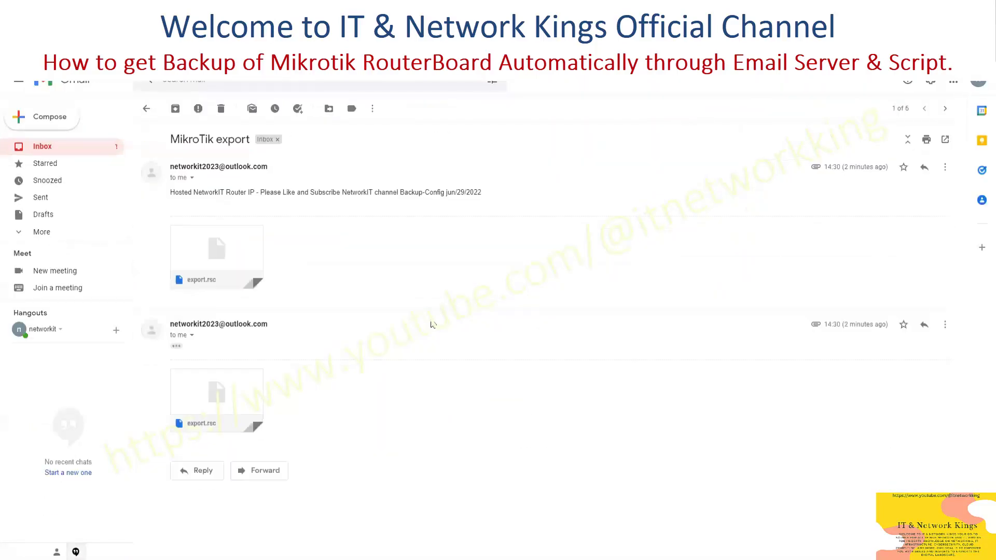
{"action": "mouse_move", "coordinate": [249, 404]}
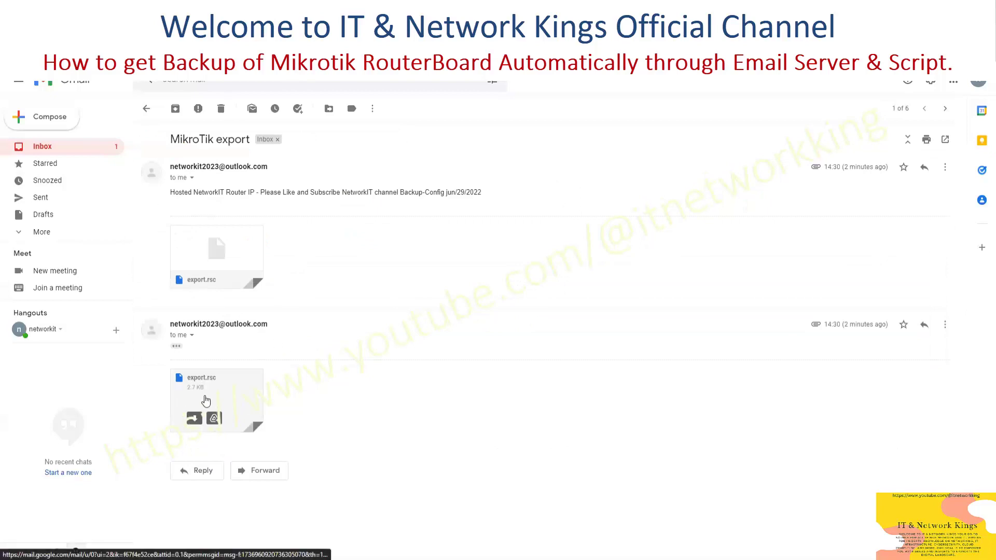
{"action": "left_click", "coordinate": [85, 147]}
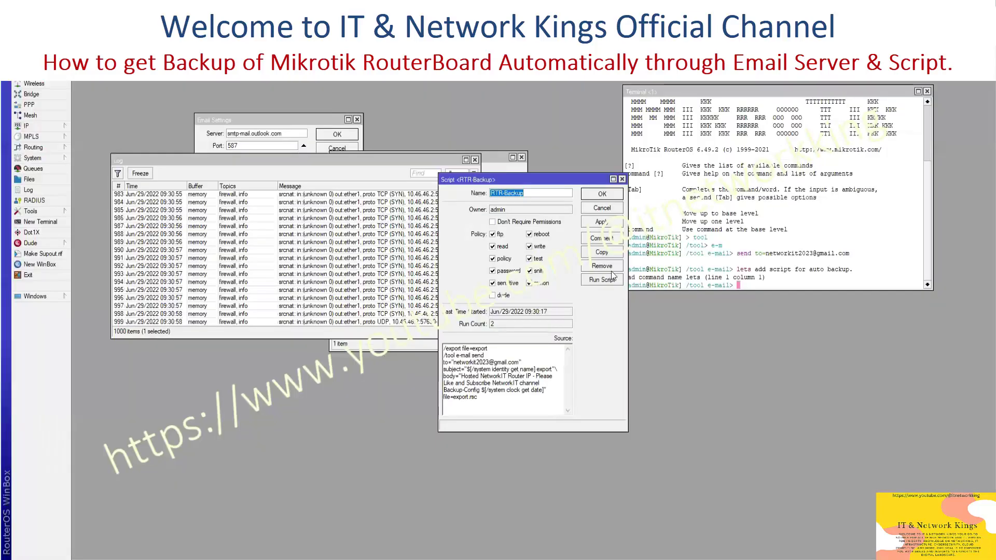
Save and close the RTR-Backup script and start a new Scheduler task
{"action": "left_click", "coordinate": [601, 222]}
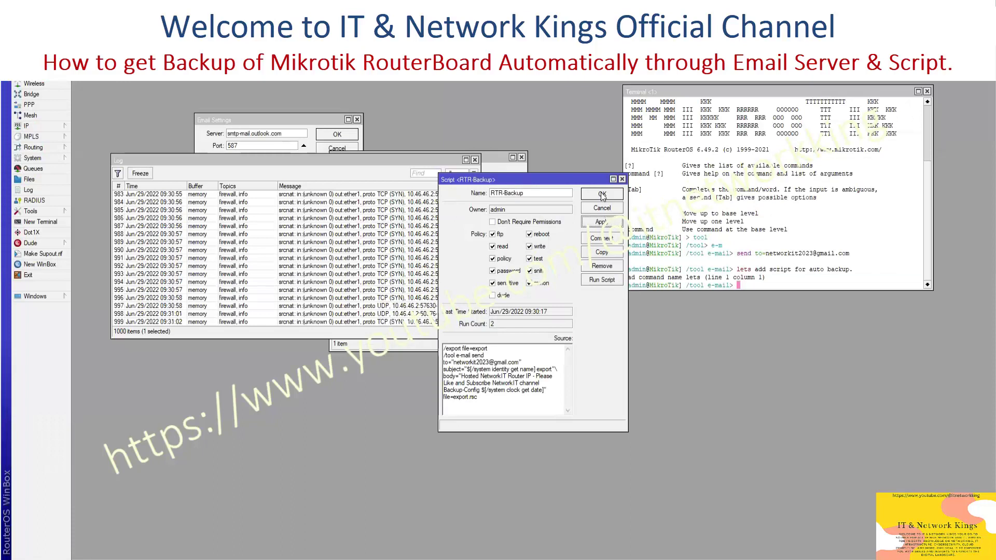
{"action": "left_click", "coordinate": [602, 194]}
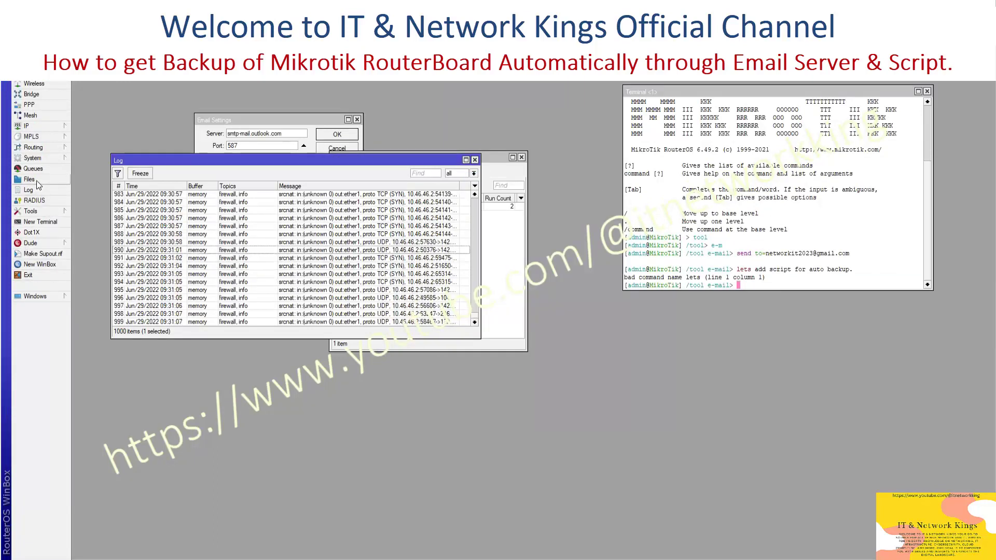
{"action": "left_click", "coordinate": [44, 159]}
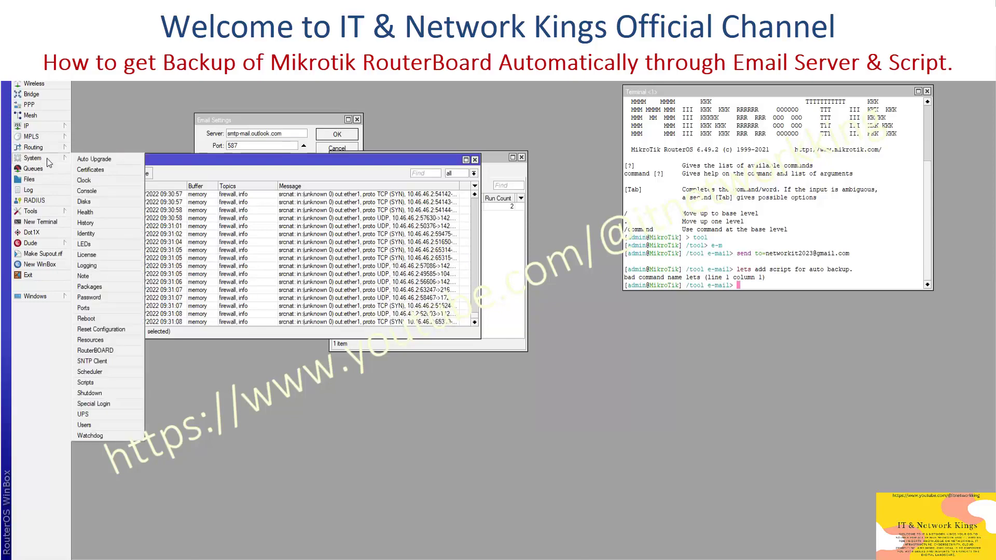
{"action": "left_click", "coordinate": [109, 372]}
{"action": "left_click", "coordinate": [369, 230]}
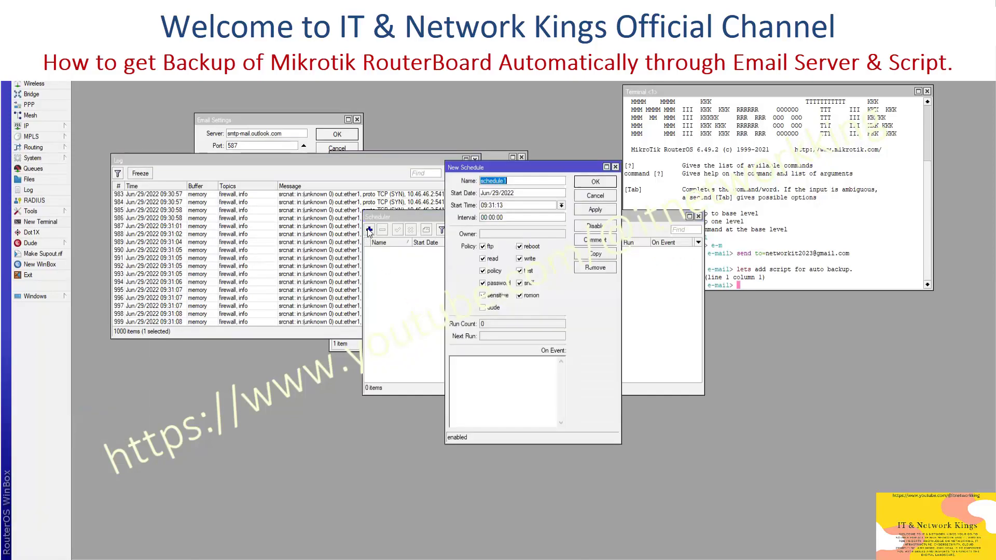
Schedule the export-and-email commands as task RTR-Backup repeating every 1d
{"action": "left_click", "coordinate": [481, 357]}
{"action": "key", "text": "ctrl+v"}
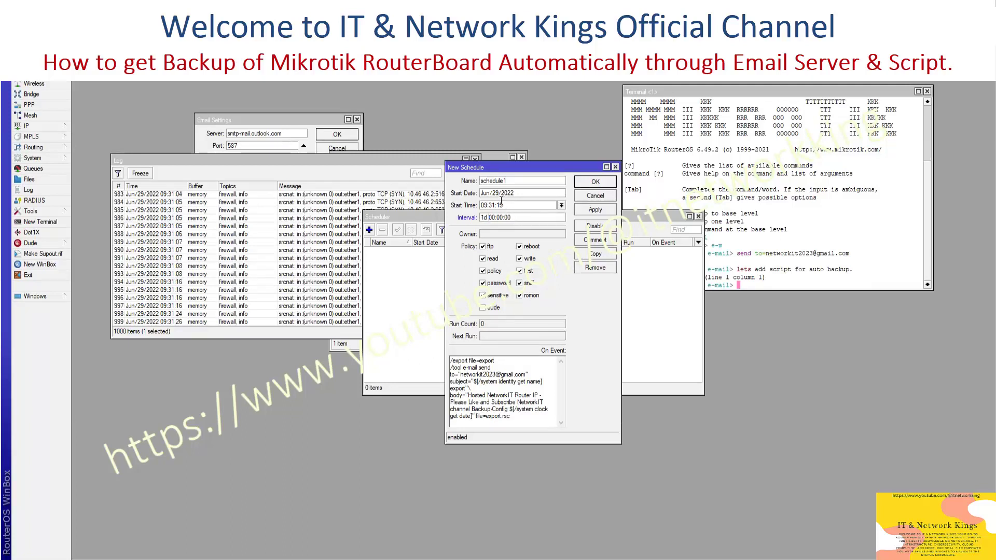
{"action": "double_click", "coordinate": [532, 183]}
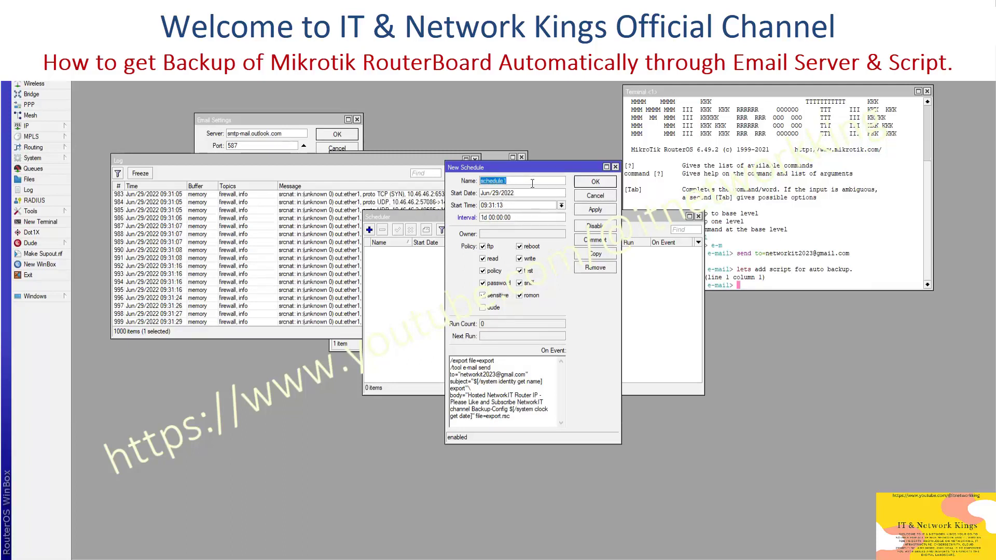
{"action": "type", "text": "RTR-Backup"}
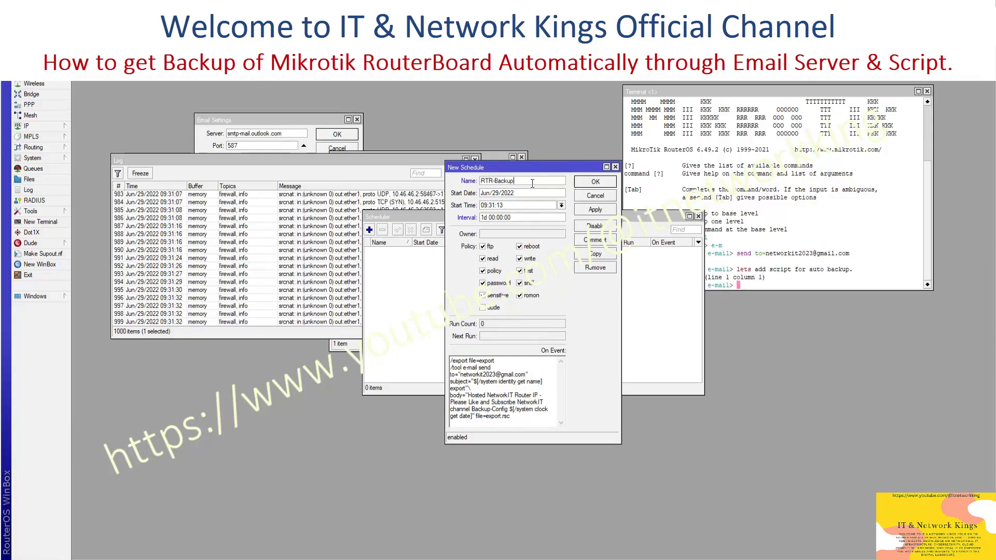
{"action": "left_click", "coordinate": [596, 210]}
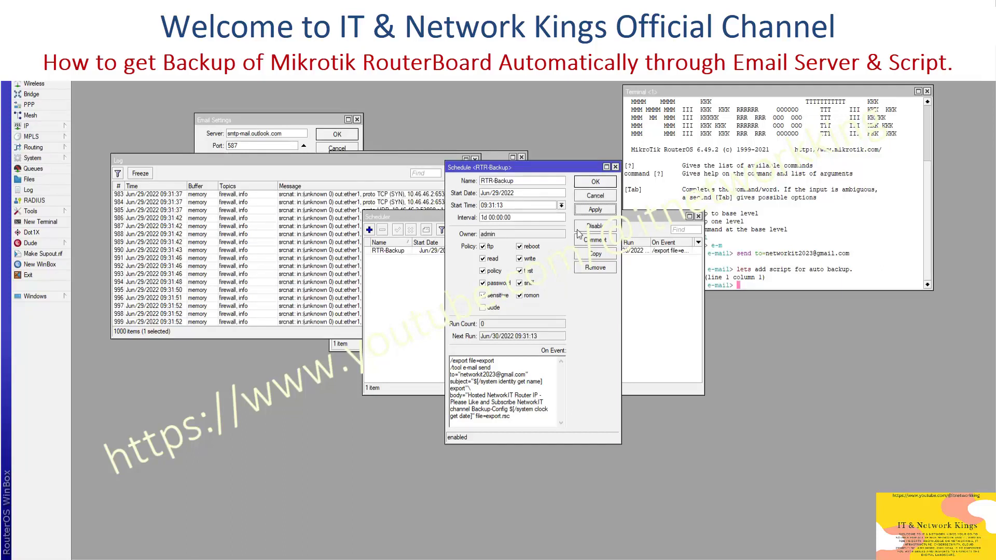
{"action": "left_click", "coordinate": [596, 183]}
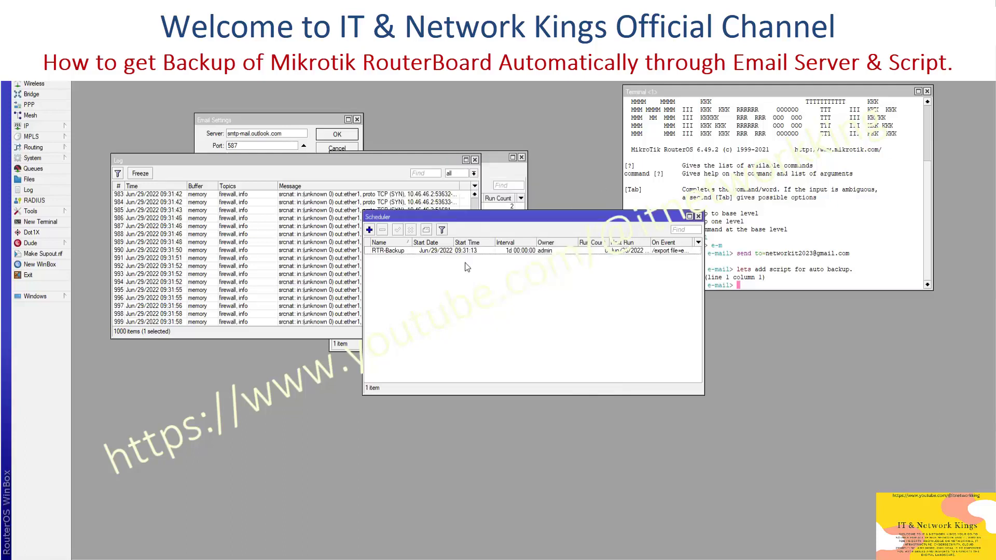